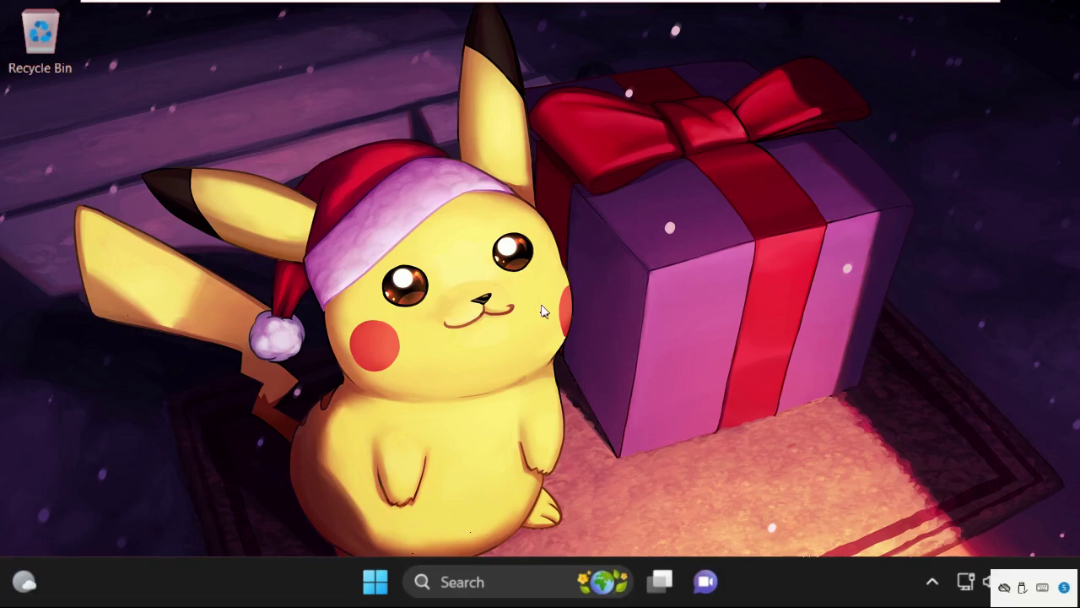
- Right-click an empty spot on the taskbar to show its menu with Task Manager
right_click(792, 589)
- From Task Manager, start a new task and browse to the Local Disk (C:) drive
click(844, 501)
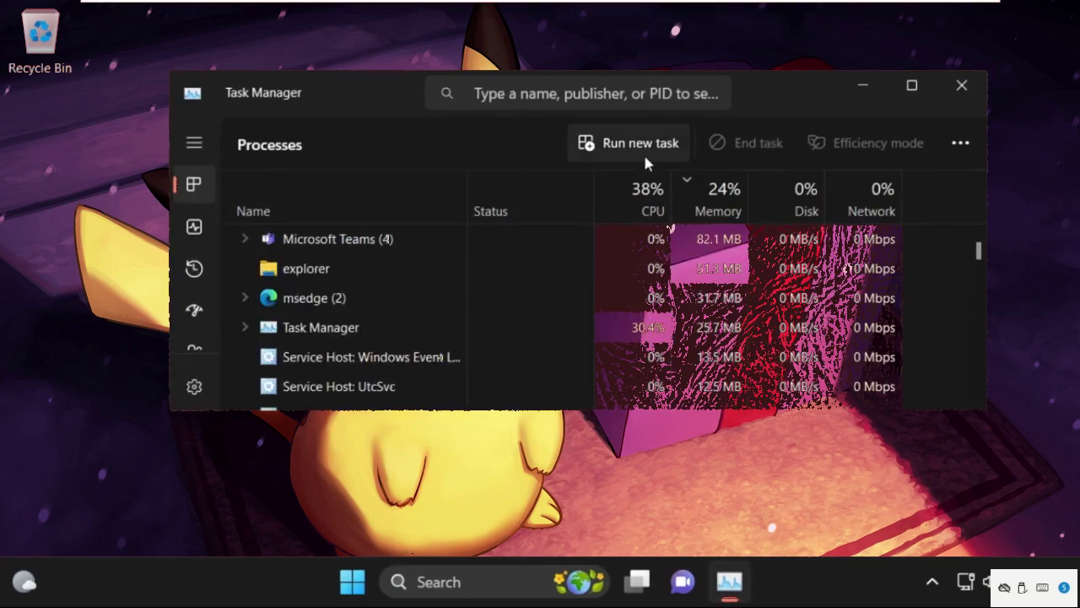
click(638, 145)
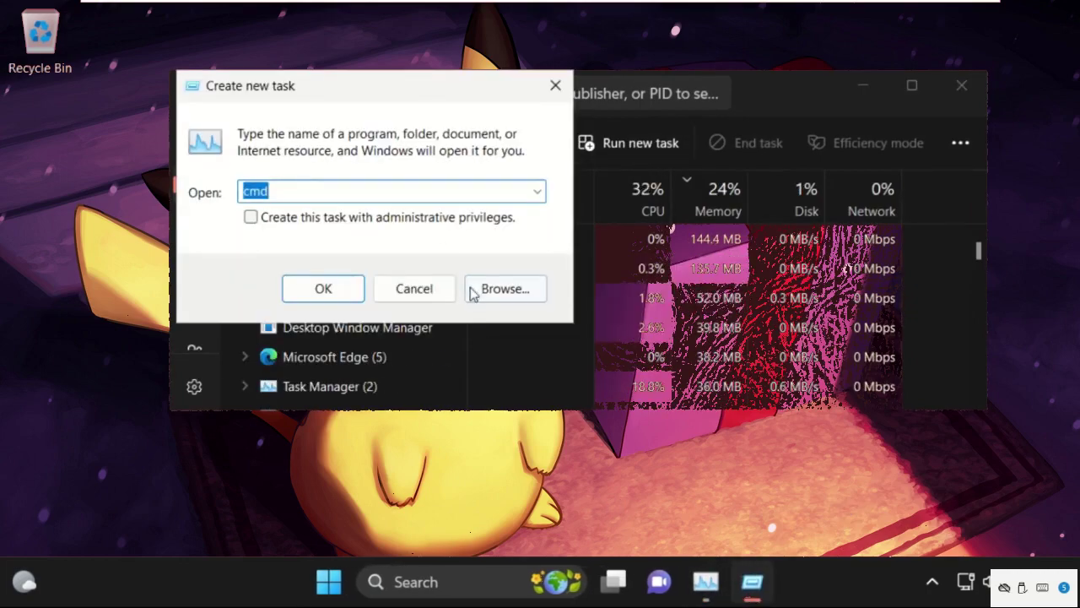
click(503, 292)
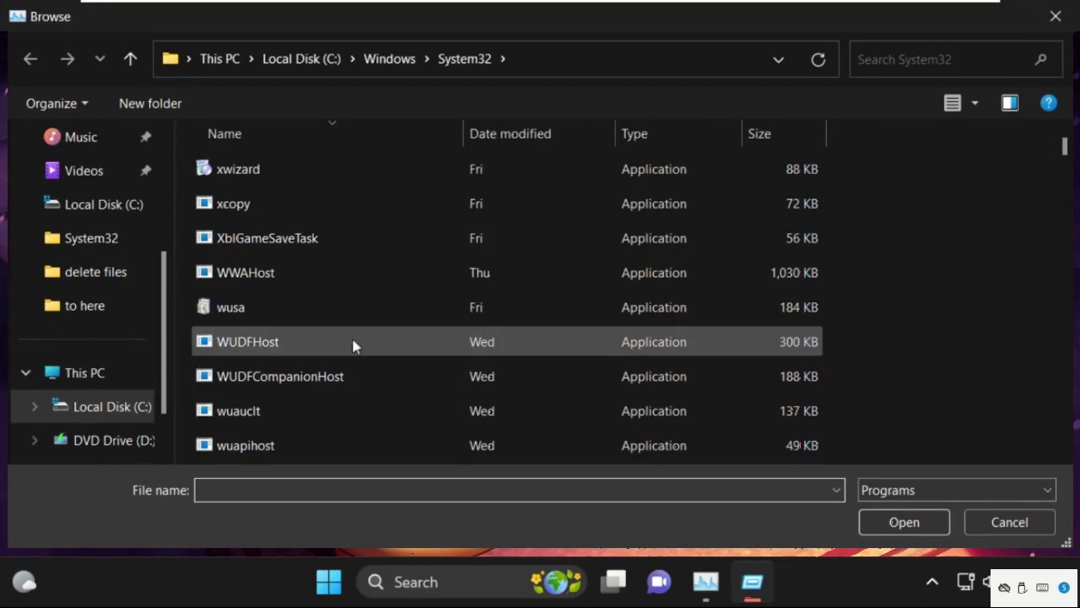
click(131, 375)
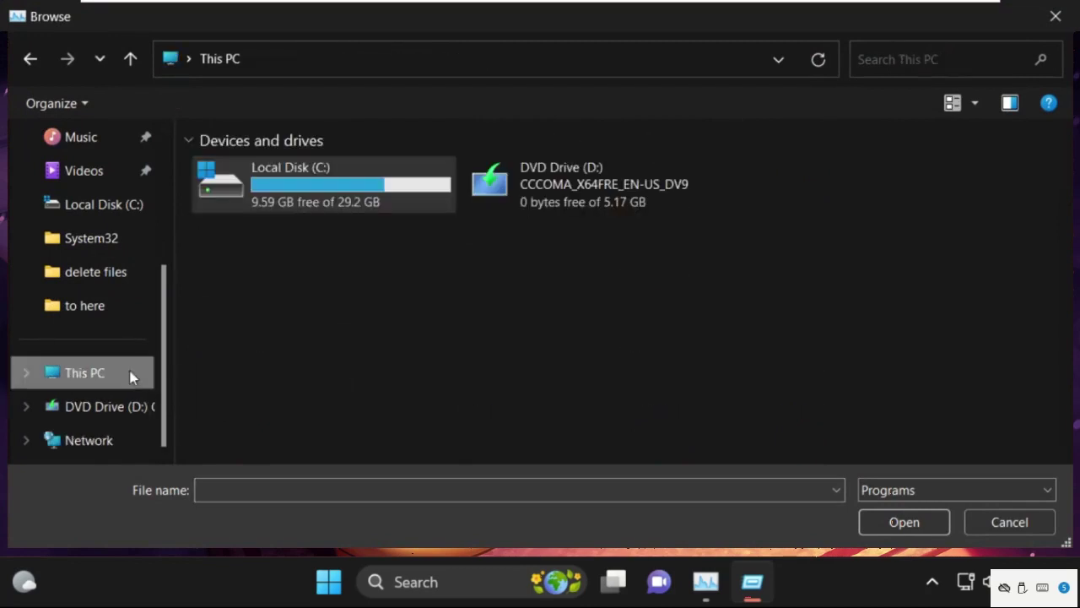
double_click(336, 186)
- Navigate into the C:\Windows\System32 folder in the browse dialog
scroll(338, 253, down, 1)
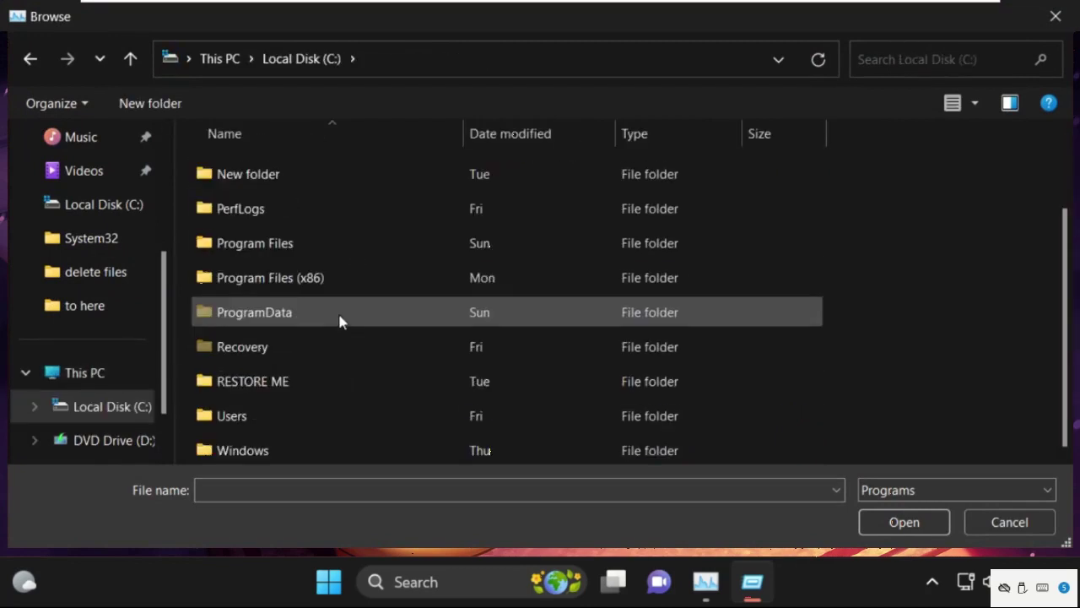
double_click(298, 452)
scroll(287, 371, down, 7)
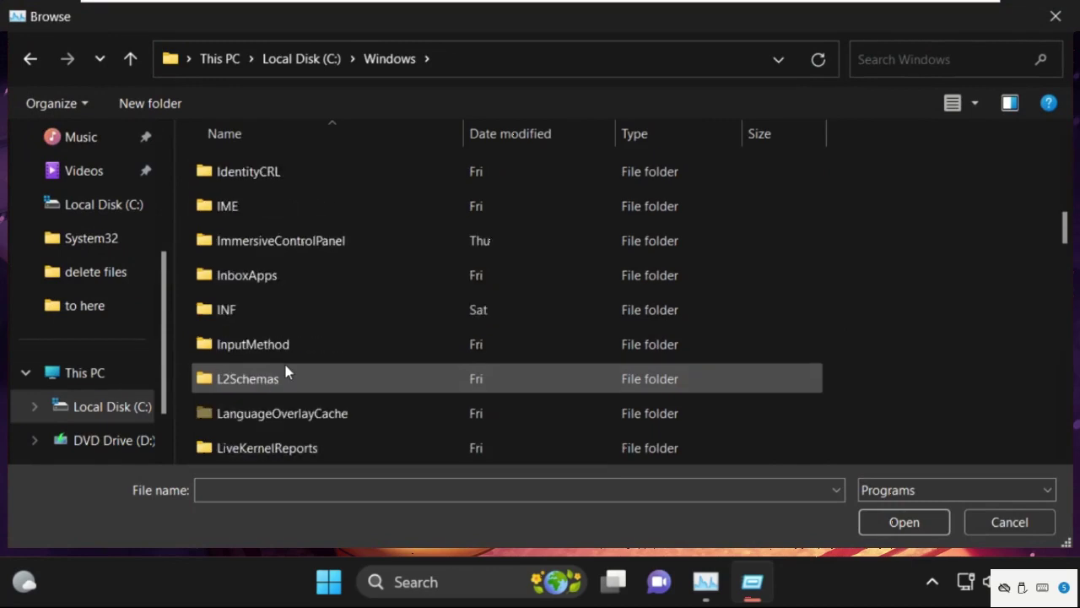
scroll(286, 371, down, 12)
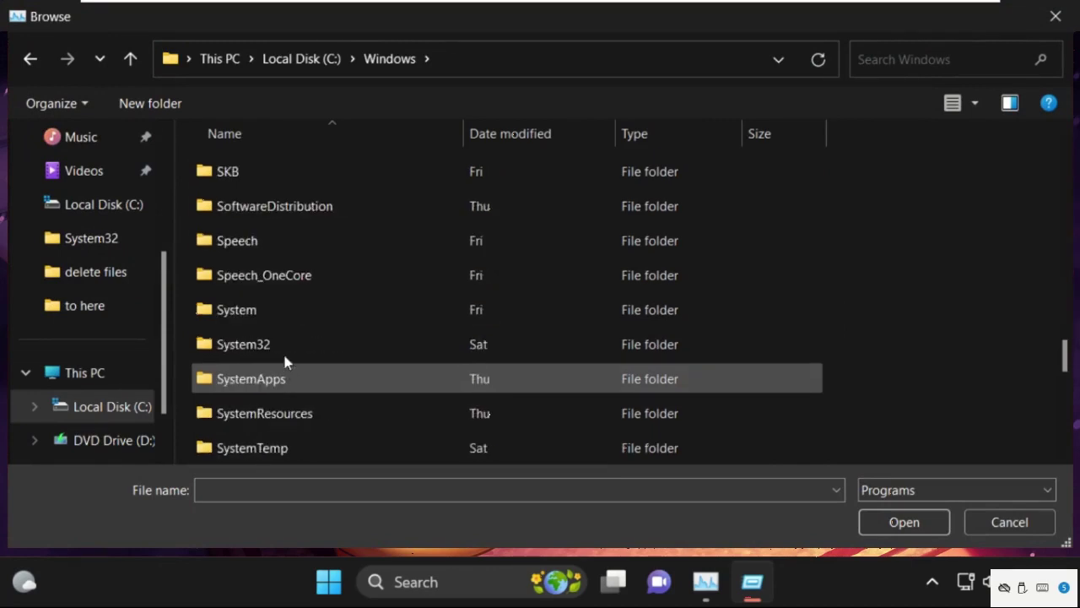
double_click(284, 346)
- Pick cmd.exe as the program and tick 'Create this task with administrative privileges'
scroll(284, 350, down, 15)
click(285, 355)
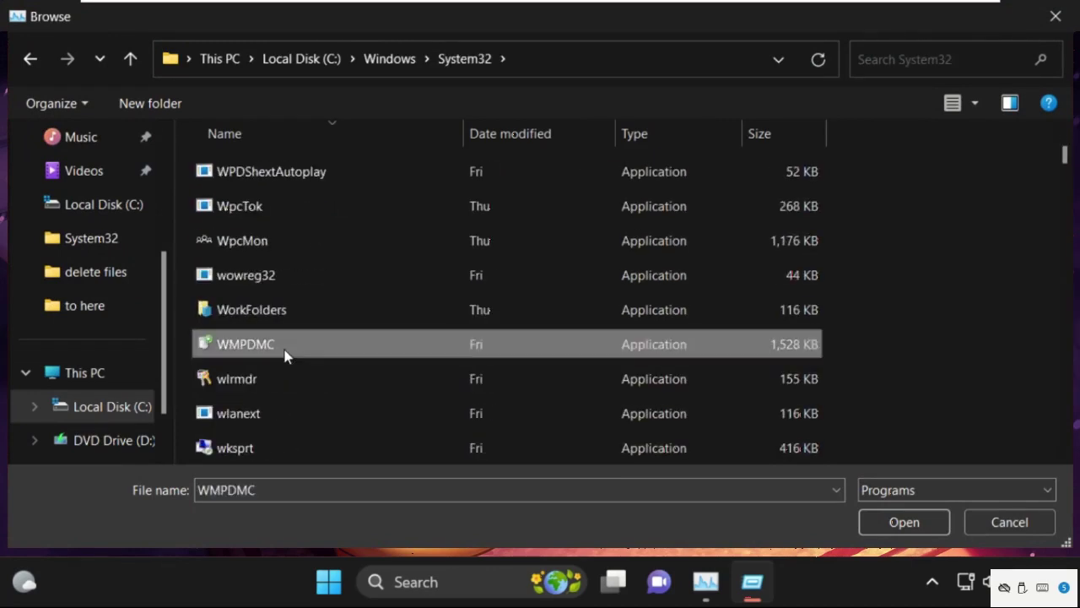
key(x)
scroll(284, 354, down, 3)
click(284, 355)
key(x)
key(c)
scroll(284, 355, down, 10)
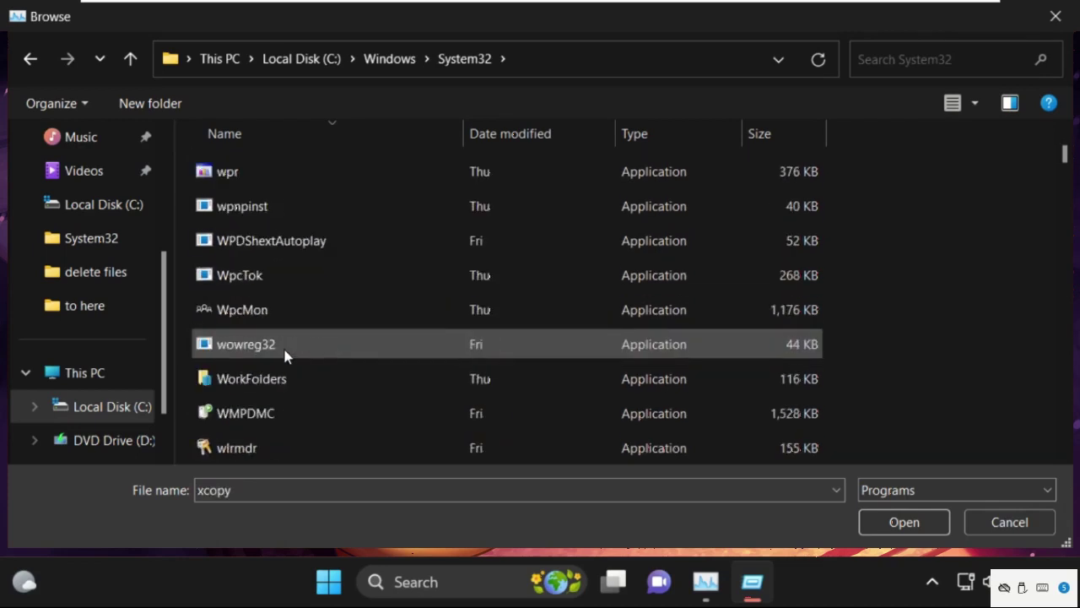
scroll(284, 354, down, 3)
key(c)
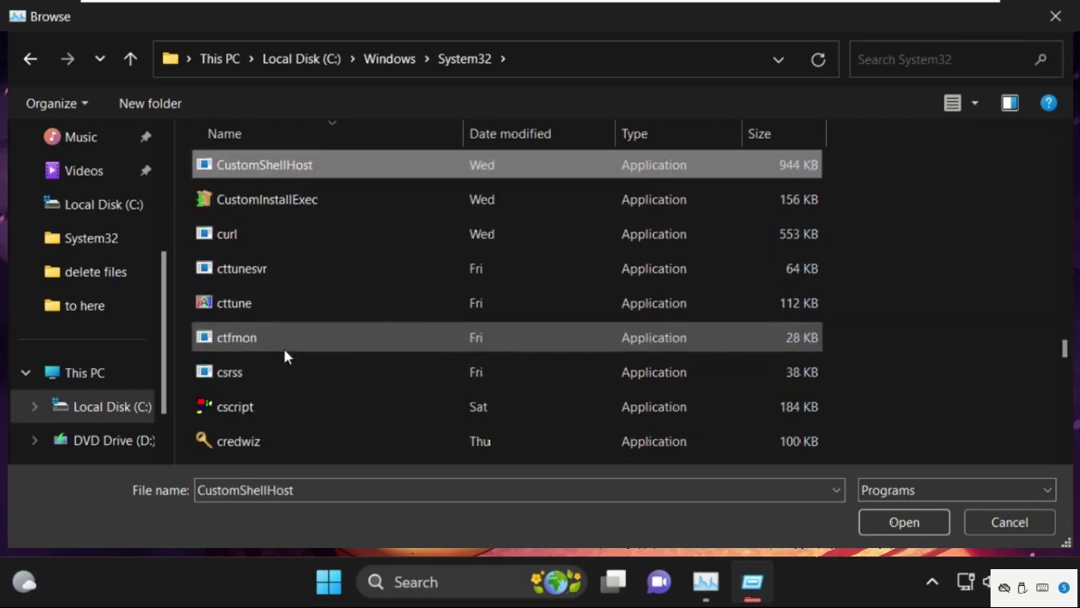
scroll(284, 355, down, 5)
scroll(284, 357, down, 1)
click(286, 357)
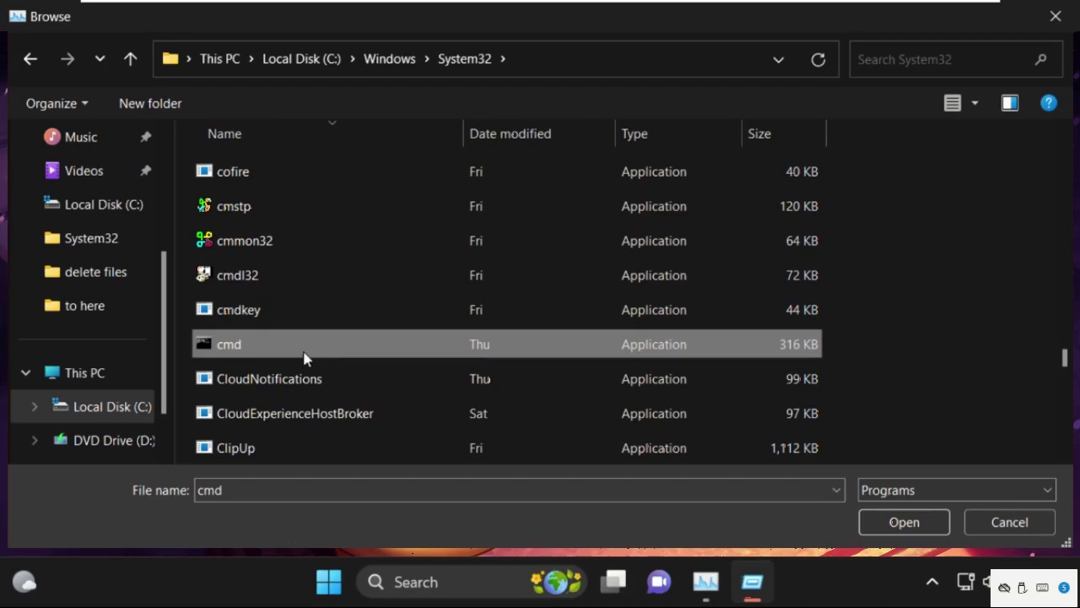
click(936, 522)
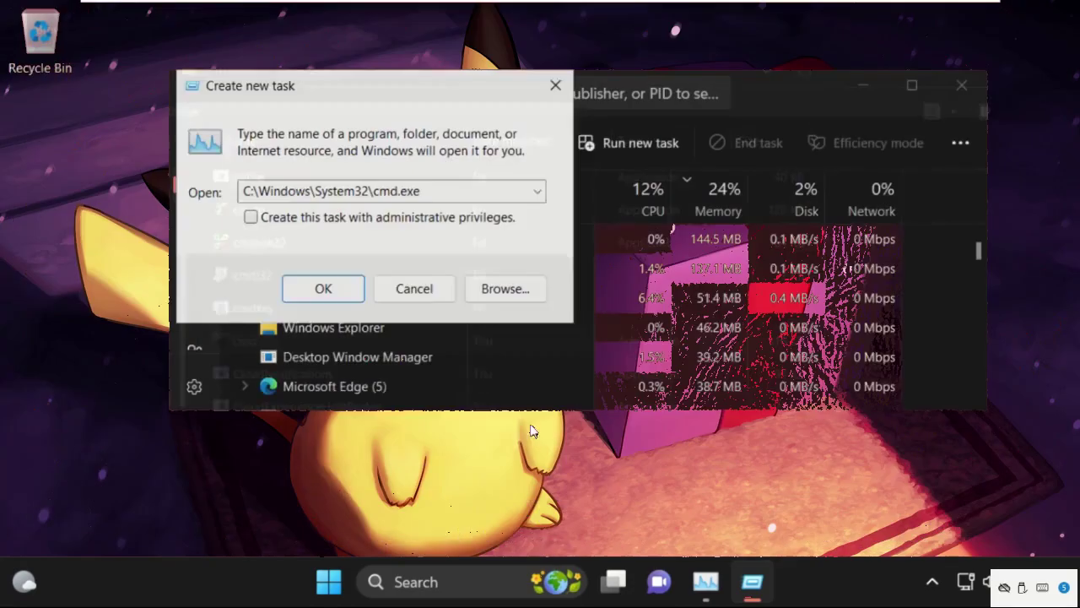
click(328, 219)
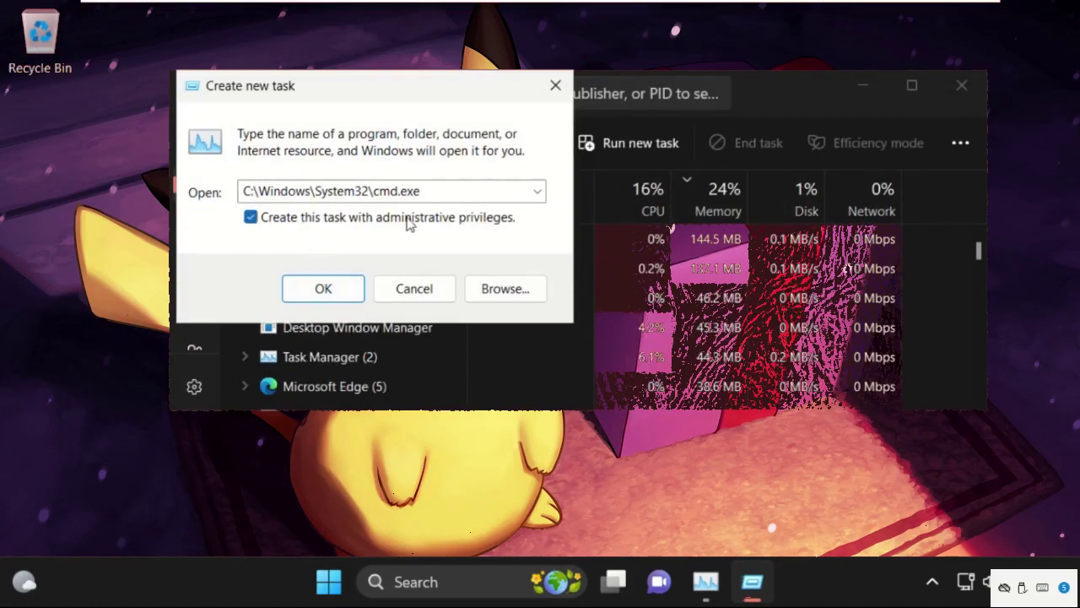
- Launch the elevated Command Prompt, close Task Manager, and run ipconfig /flushdns
click(340, 291)
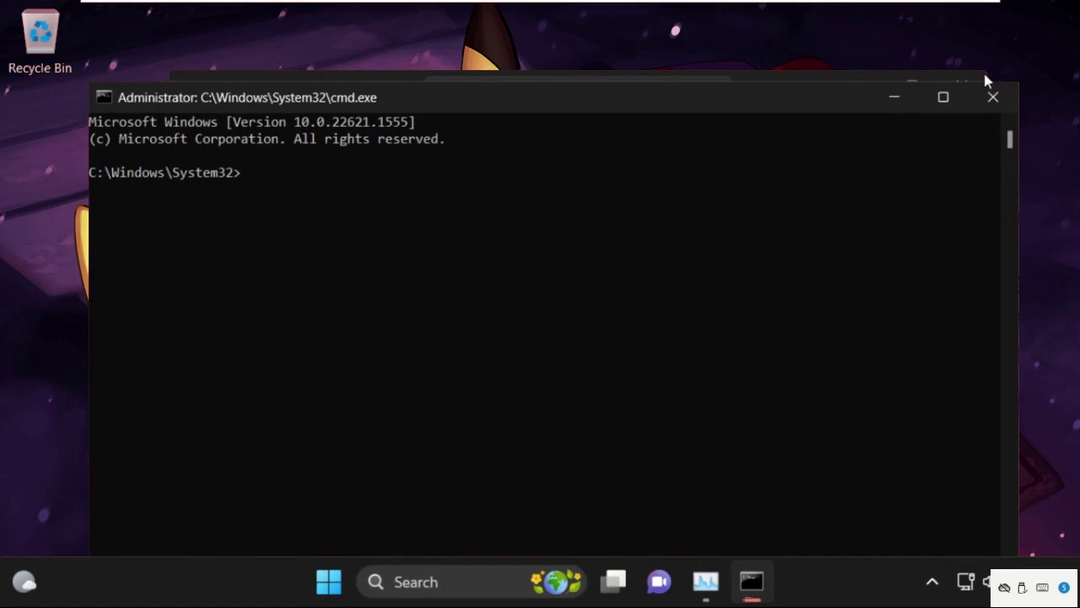
click(979, 81)
click(957, 87)
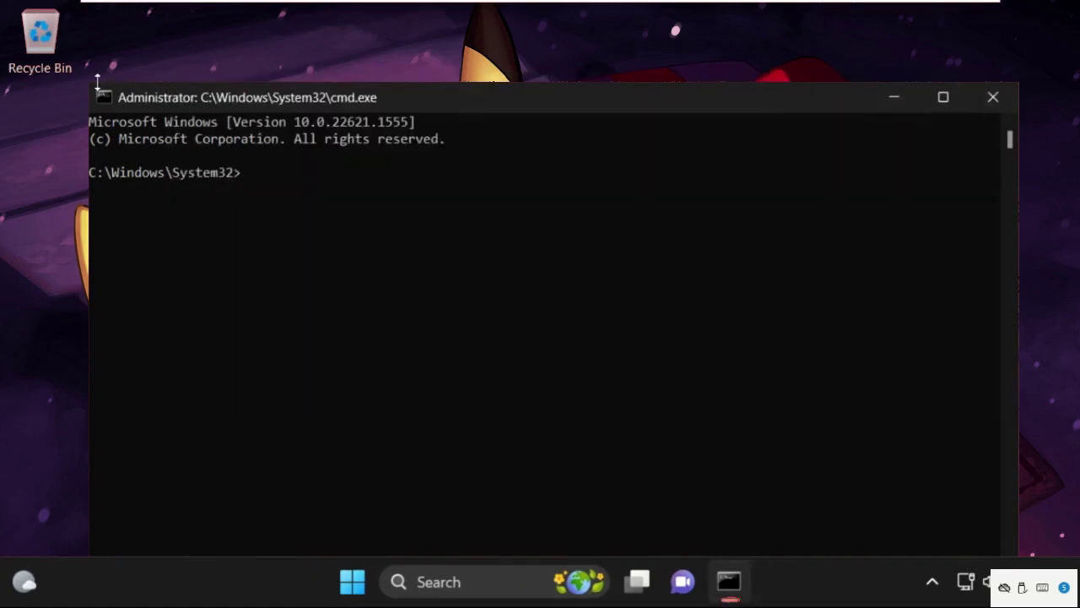
drag(97, 80, 233, 267)
drag(376, 290, 386, 99)
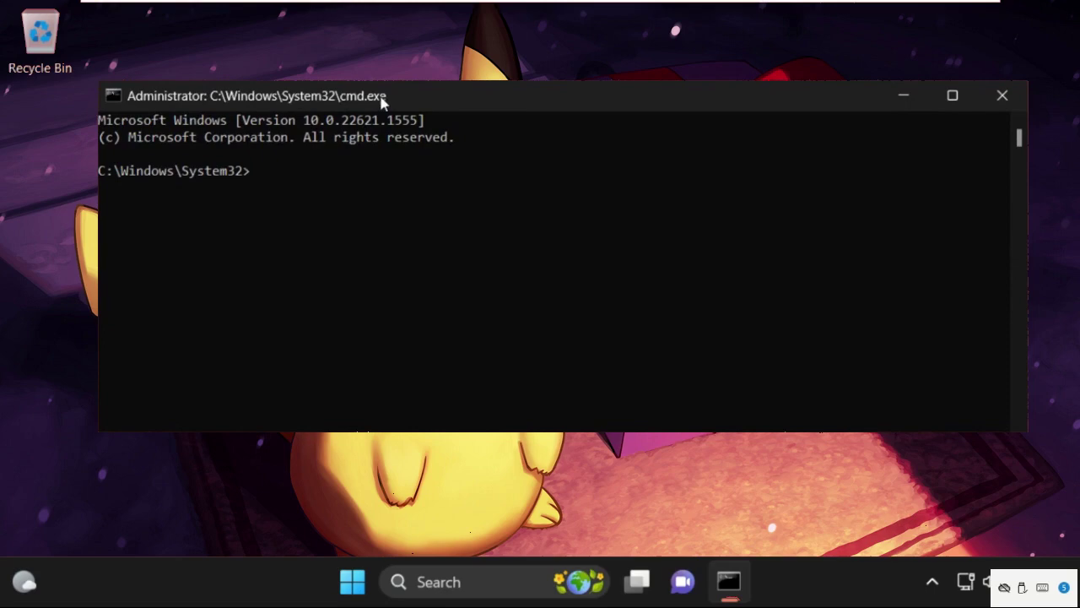
text(ipconfig /flush)
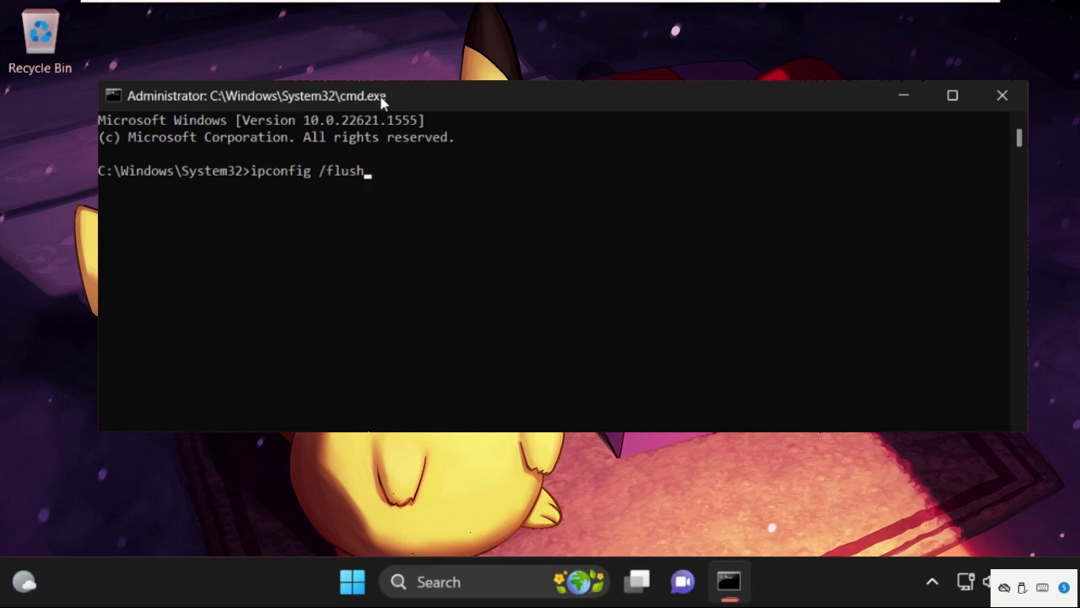
text(dns)
key(Return)
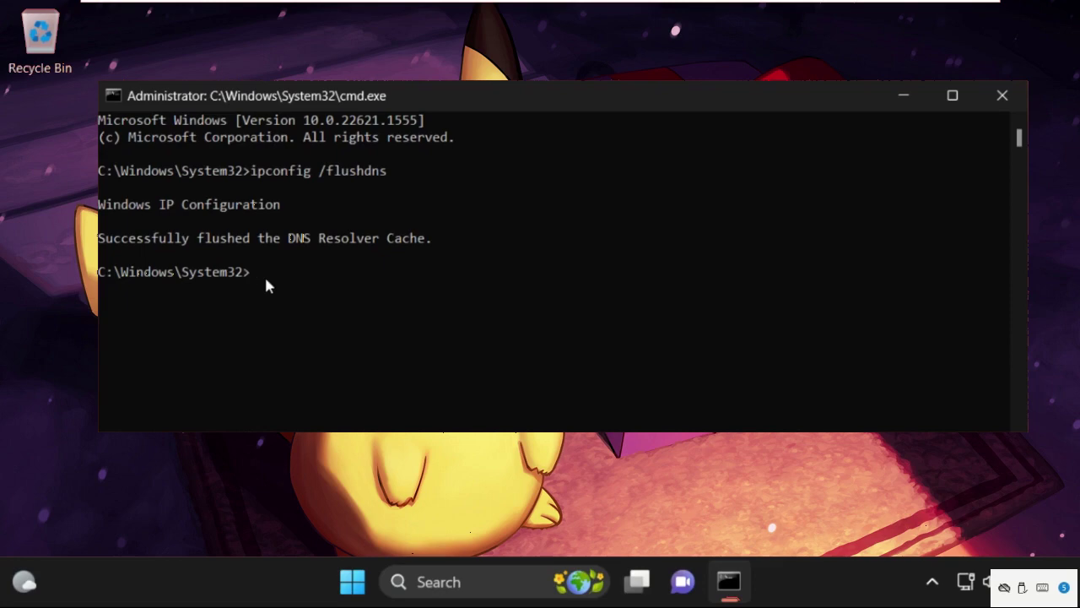
- Run netsh winsock reset, then close the Command Prompt window
text(netsh winsock reset)
key(Return)
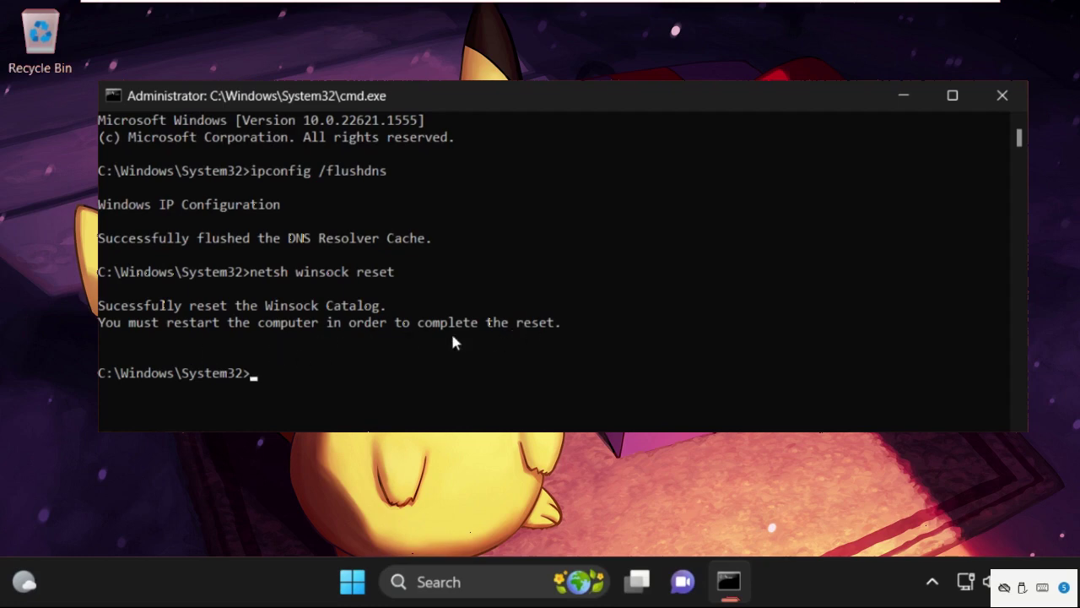
click(1013, 98)
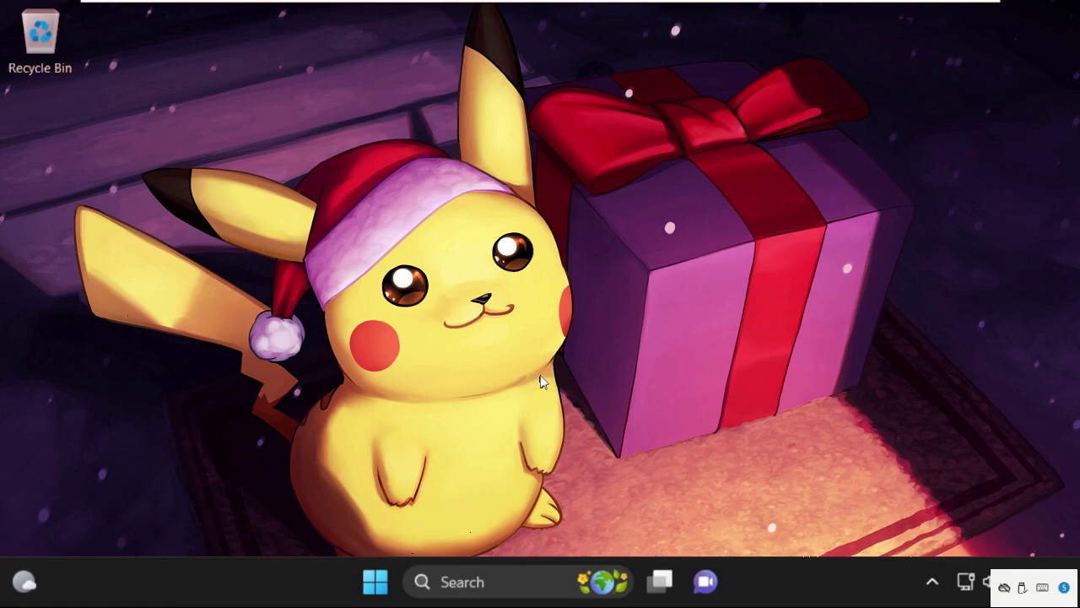
- Search for Control Panel from the taskbar and open it
click(457, 577)
text(control Panel)
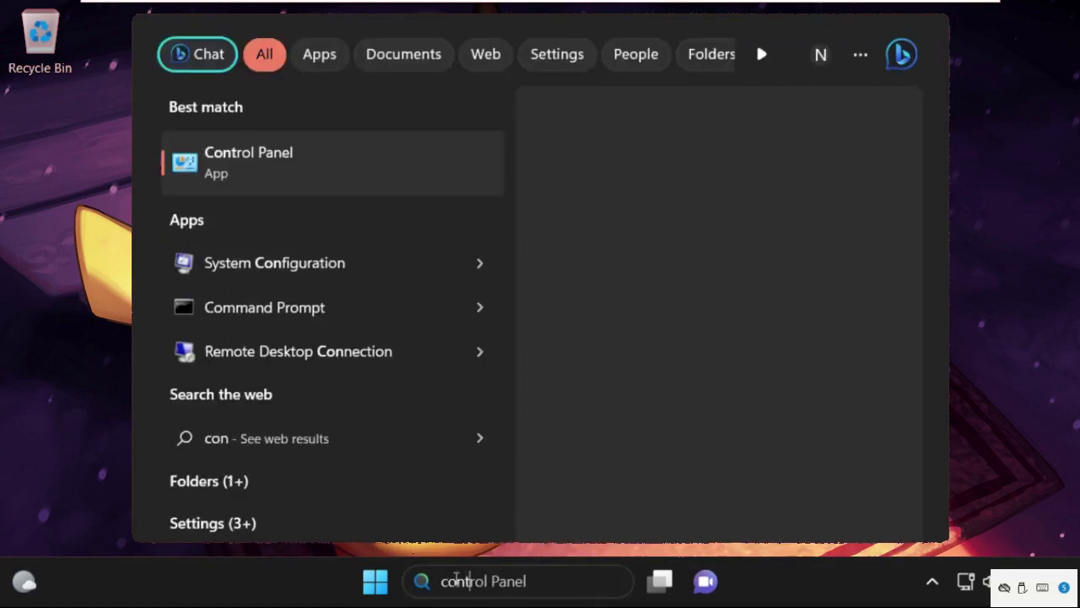
text(tol)
key(Escape)
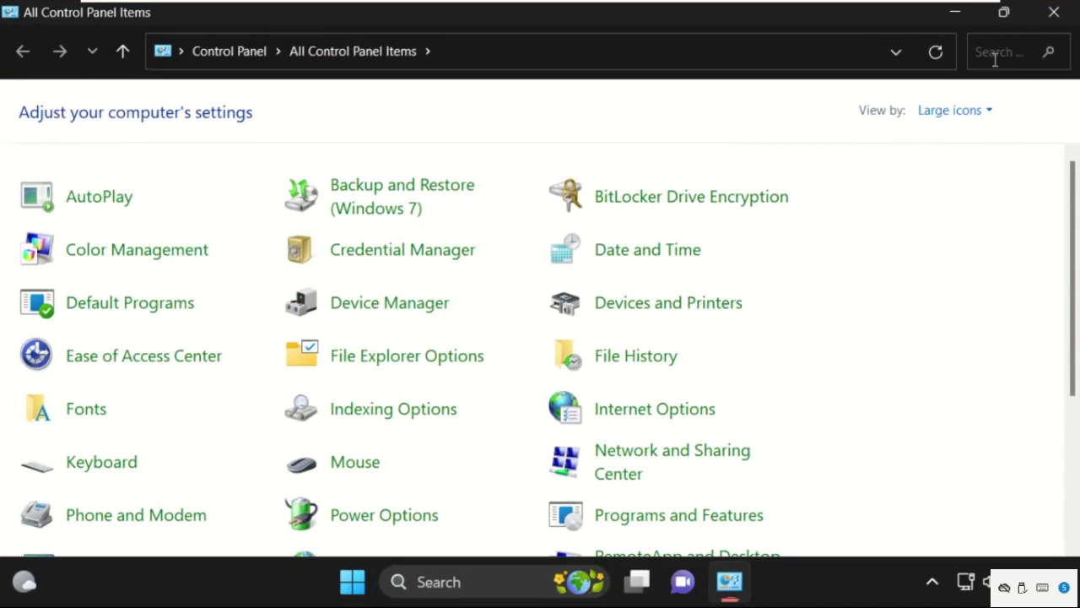
- Switch Control Panel to Category view and search its settings for 'vi ne'
click(957, 118)
click(955, 139)
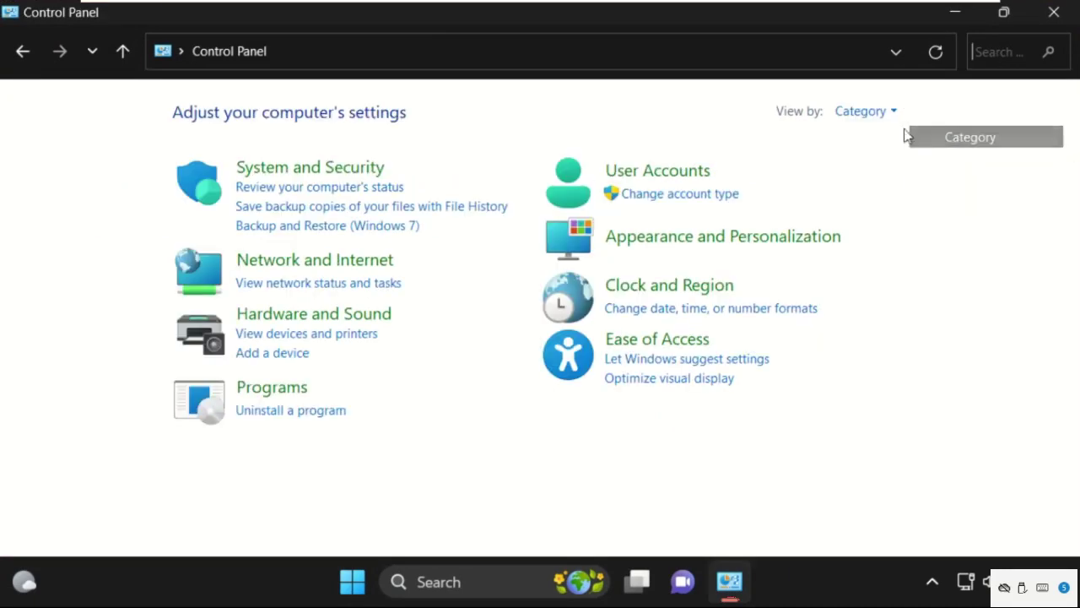
click(989, 49)
text(v)
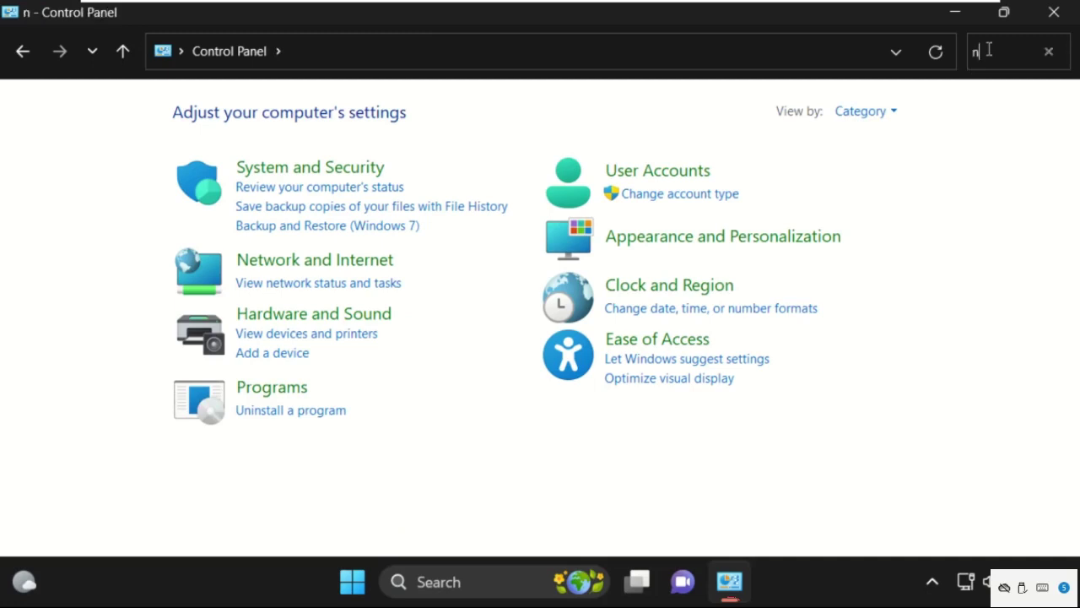
key(BackSpace)
text(vi ne)
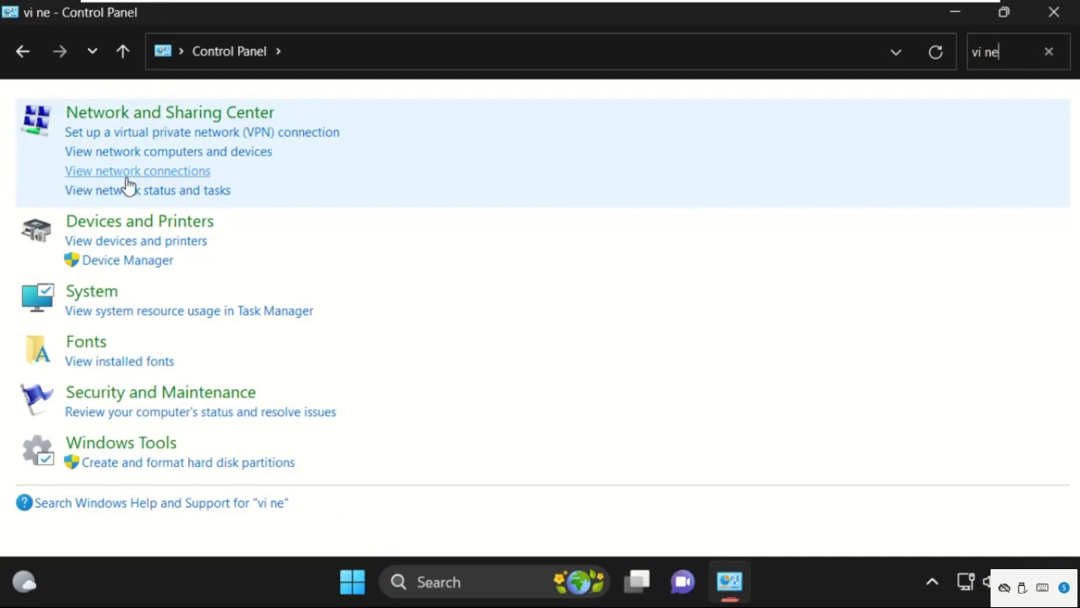
- Open Ethernet0's Properties and its Internet Protocol Version 4 (TCP/IPv4) settings
click(147, 173)
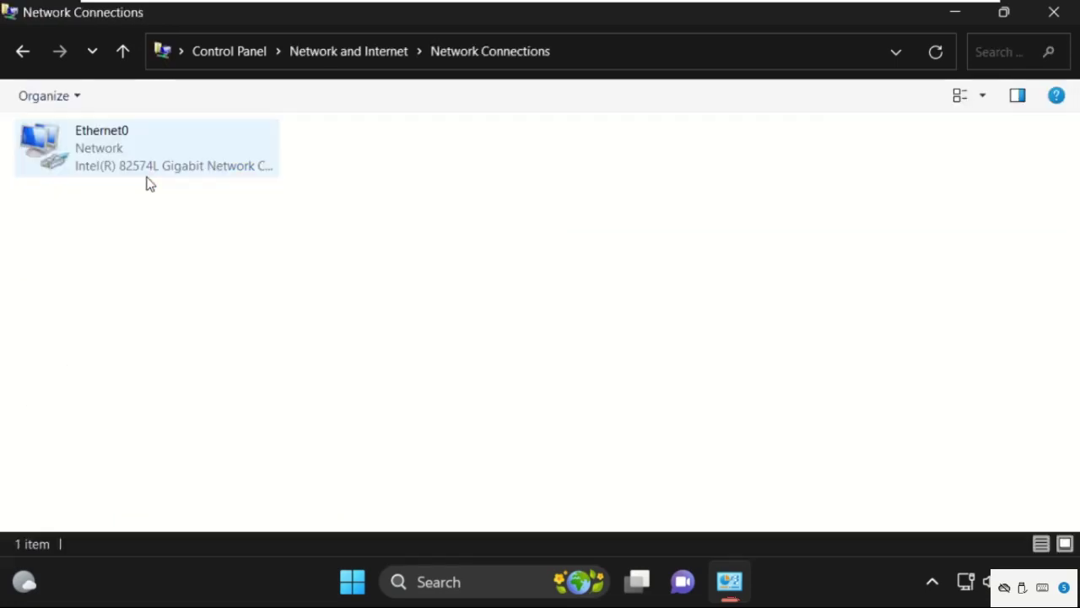
click(127, 162)
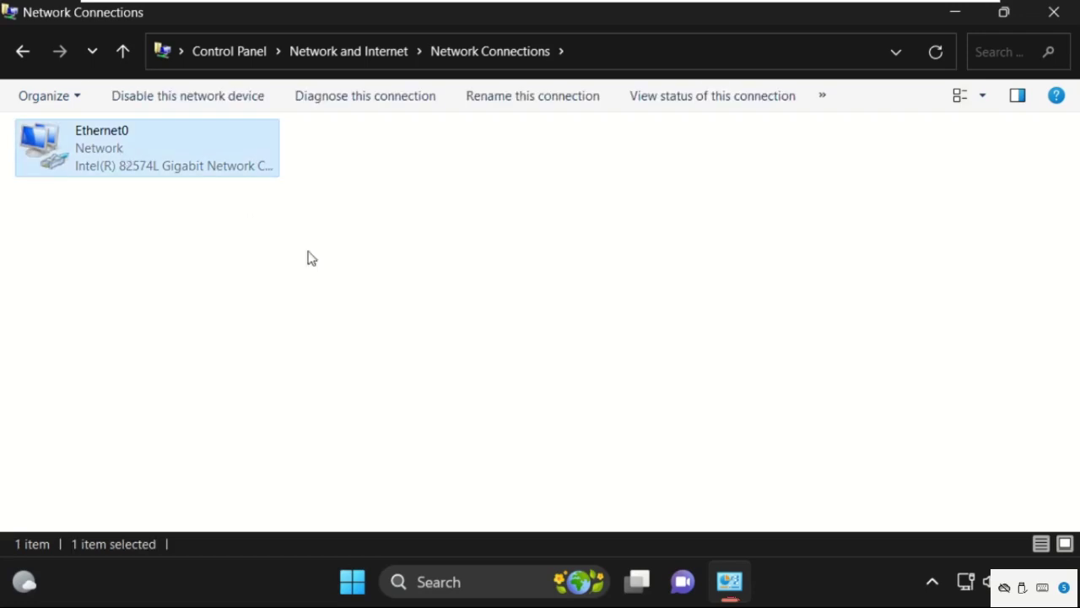
right_click(135, 148)
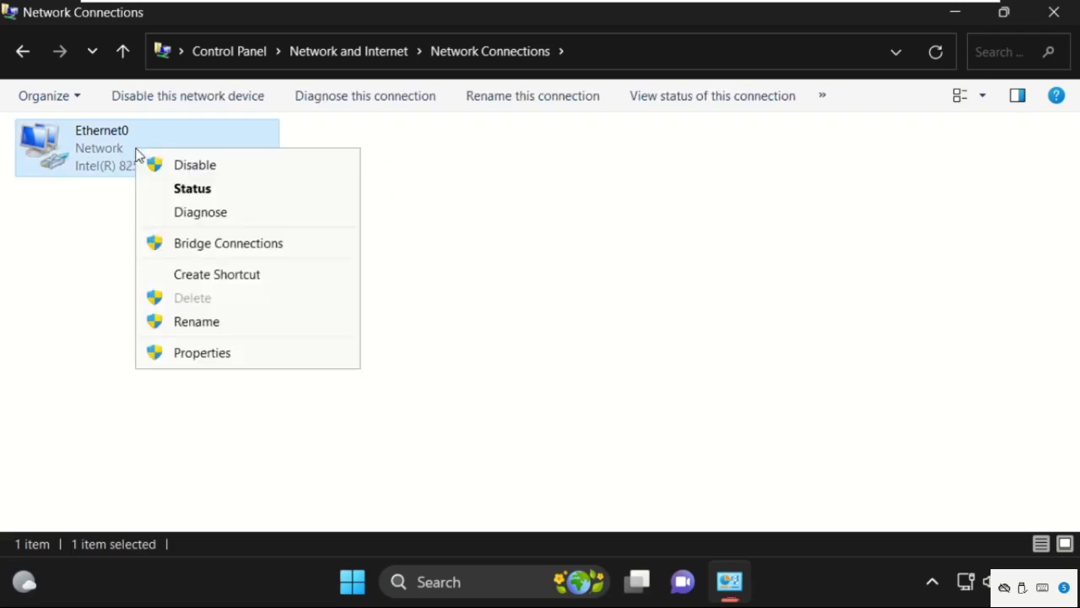
click(199, 353)
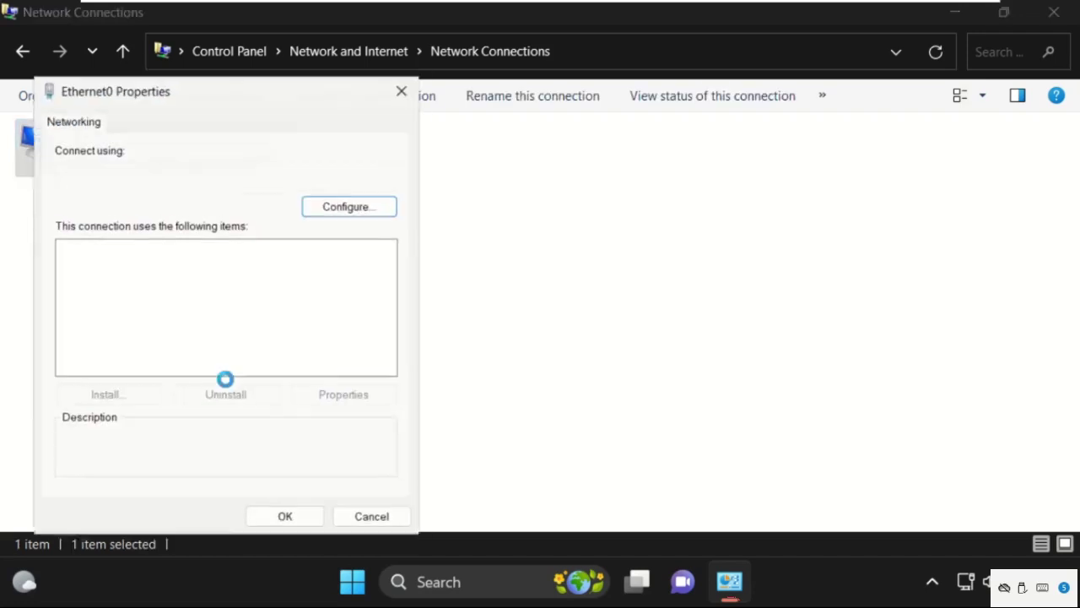
drag(231, 92, 406, 92)
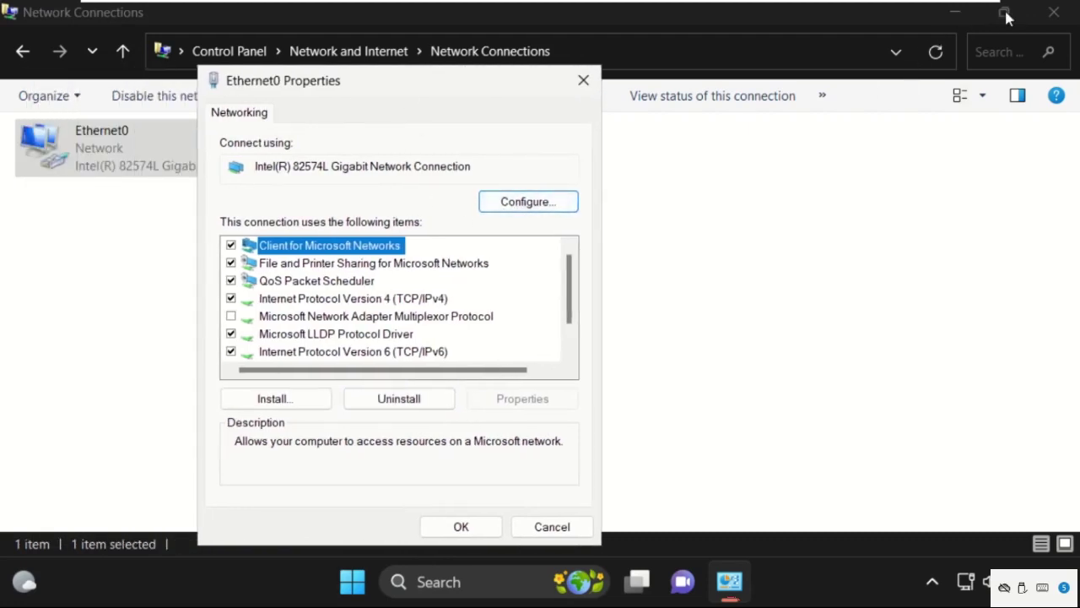
double_click(351, 300)
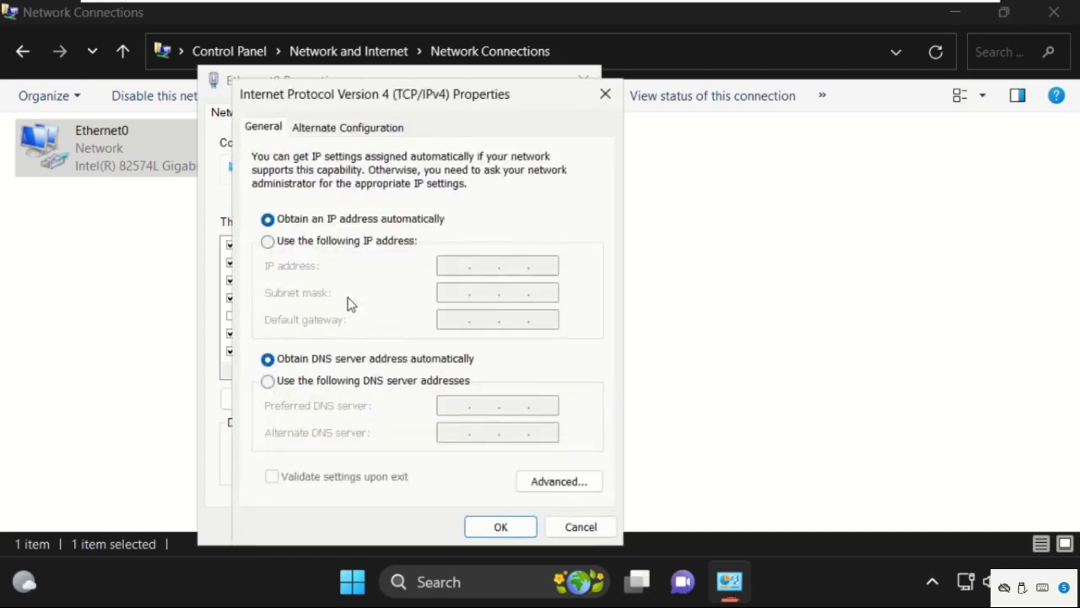
- Use DNS servers 1.1.1.1 and 1.0.0.1, confirming both dialogs with OK
click(304, 390)
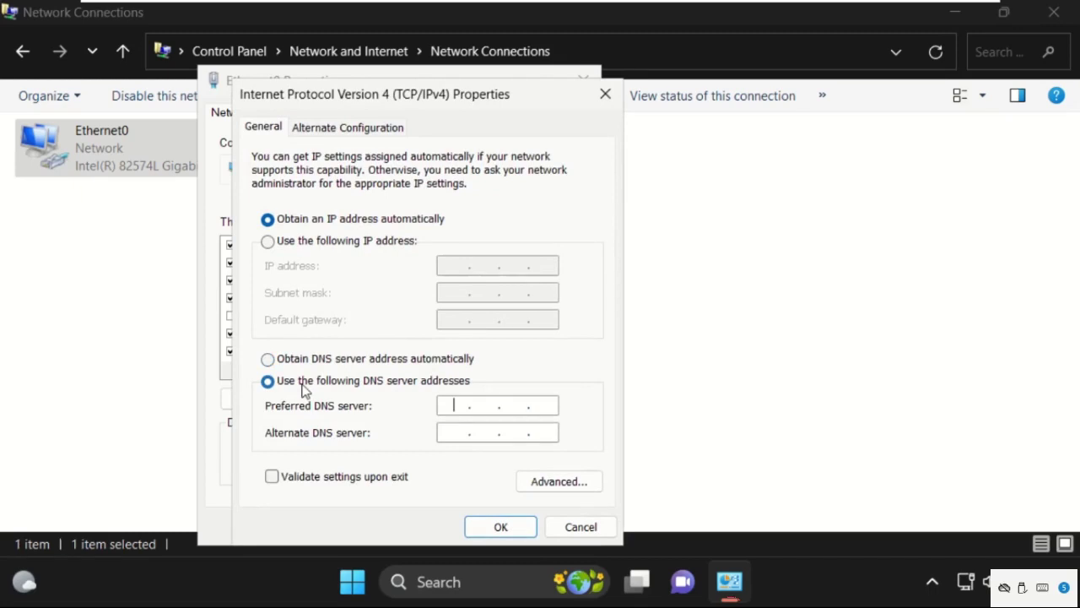
text(1.)
text(1.)
text(1.1)
text(1.)
text(0.)
text(0.)
text(1)
click(504, 528)
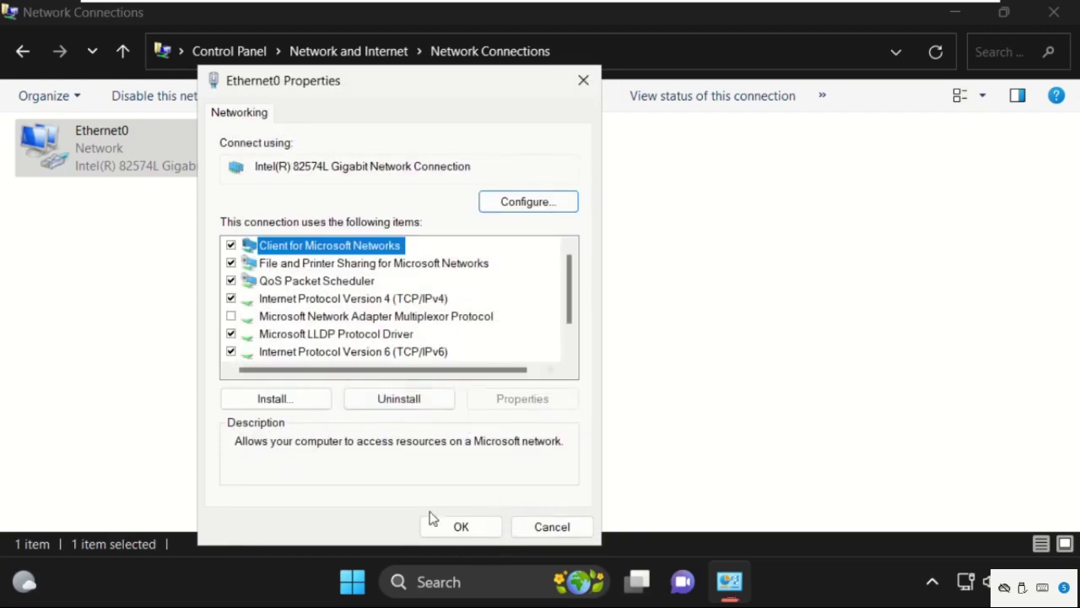
click(466, 525)
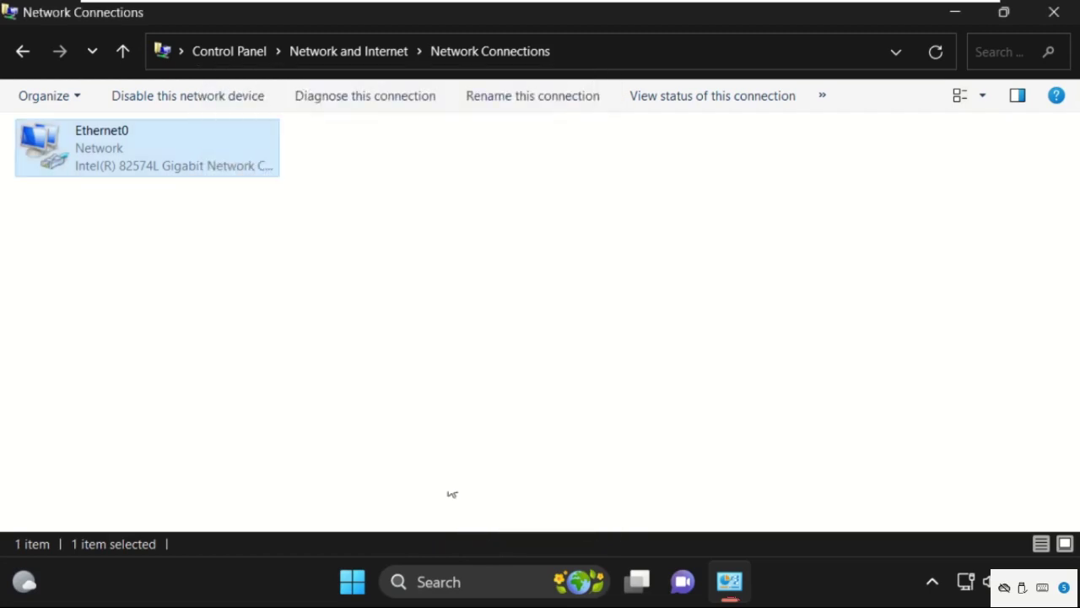
- Diagnose the Ethernet0 connection and close the diagnostics results
click(402, 357)
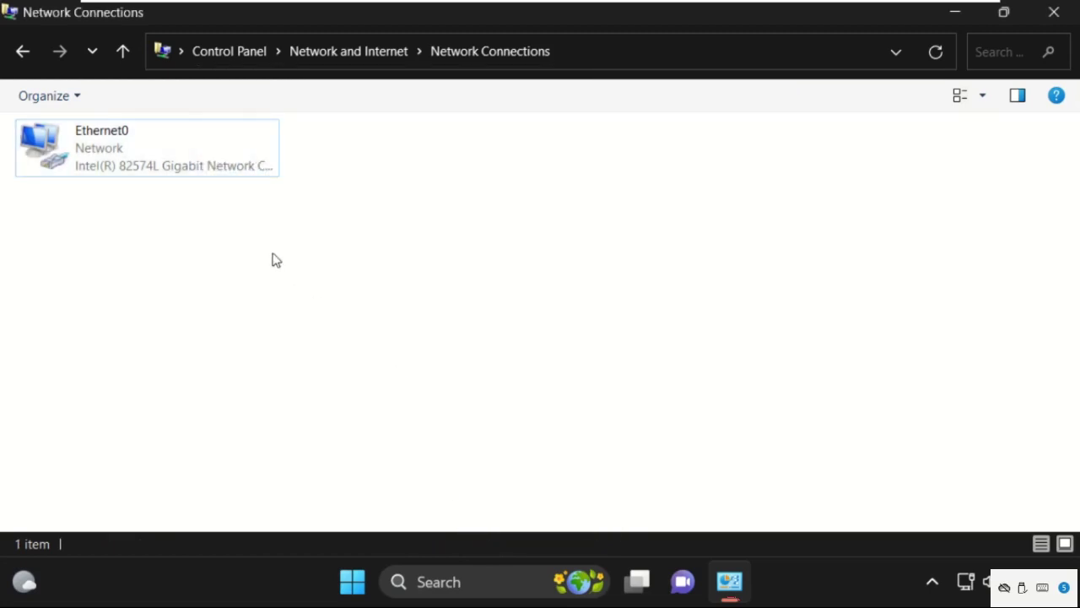
click(117, 167)
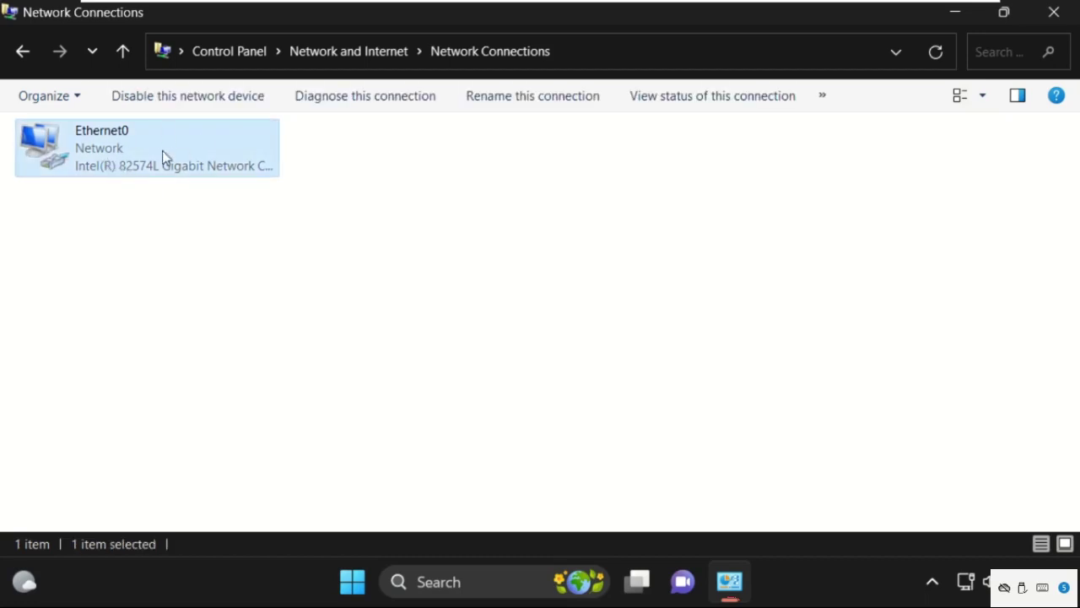
click(335, 105)
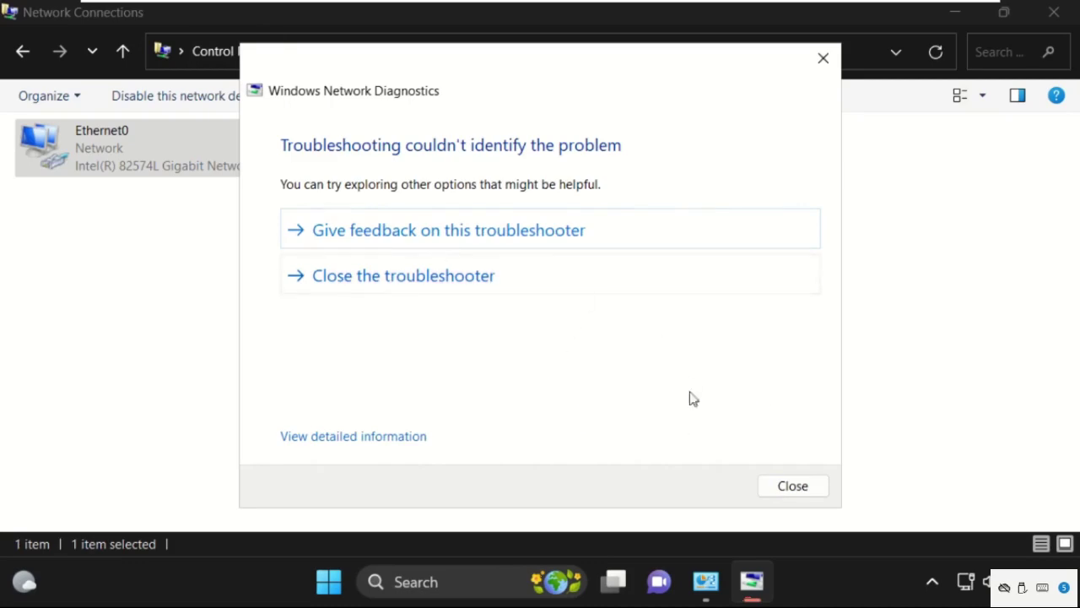
click(793, 486)
- Close Network Connections and show the Start menu's power options
click(1054, 12)
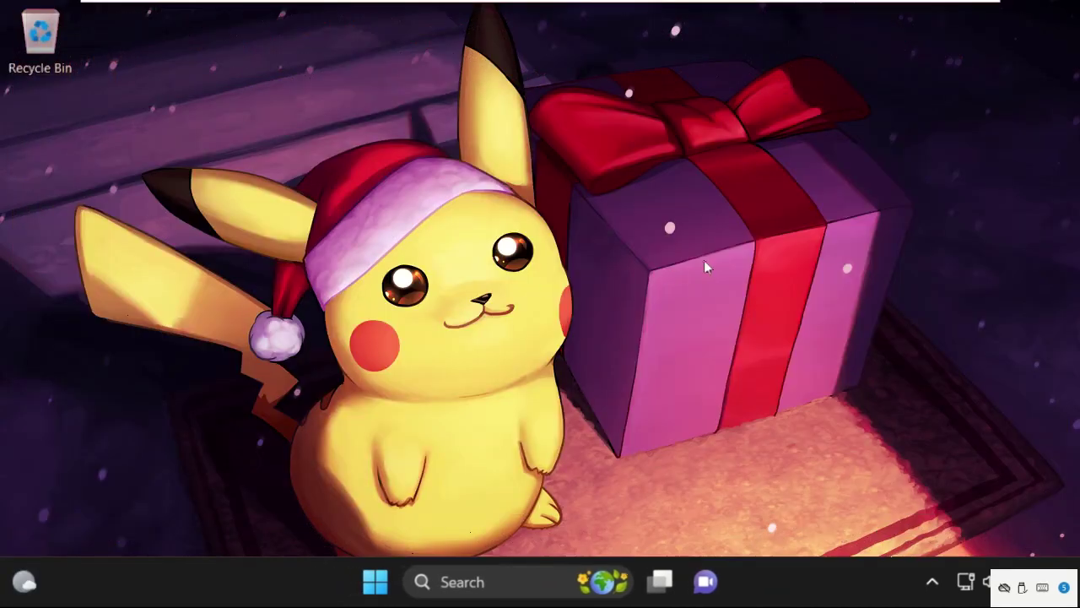
click(373, 591)
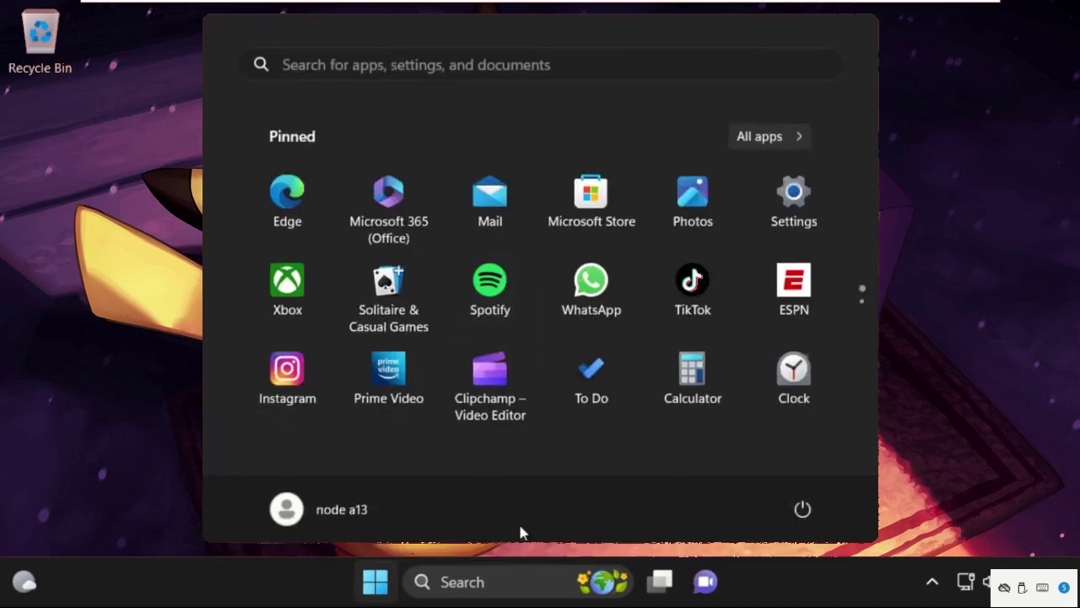
click(803, 509)
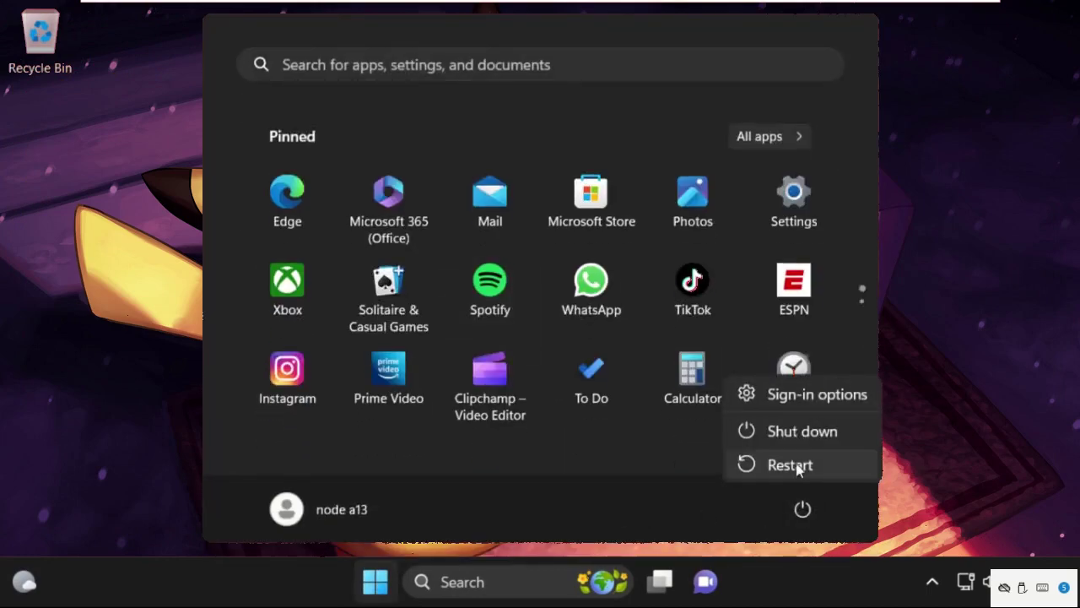